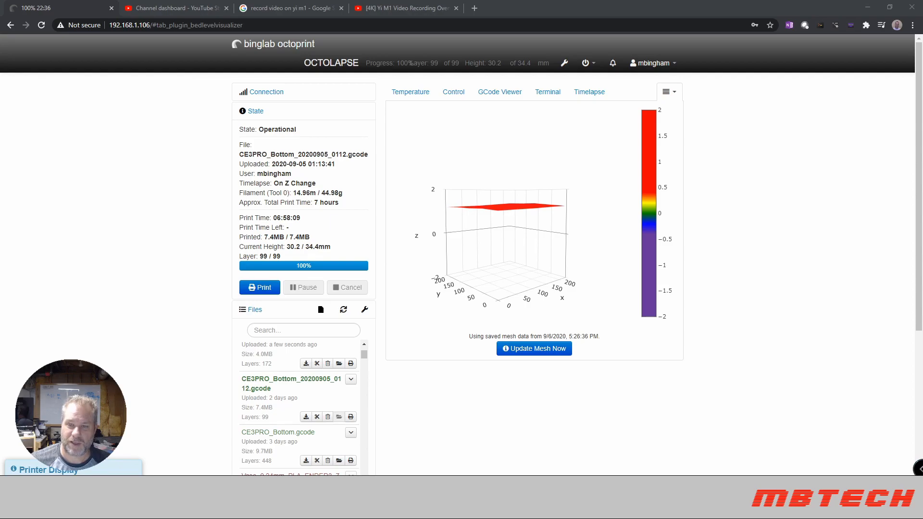
Step: Review the installed plugins list in OctoPrint settings and return to the main page
{"action": "left_click", "coordinate": [565, 64]}
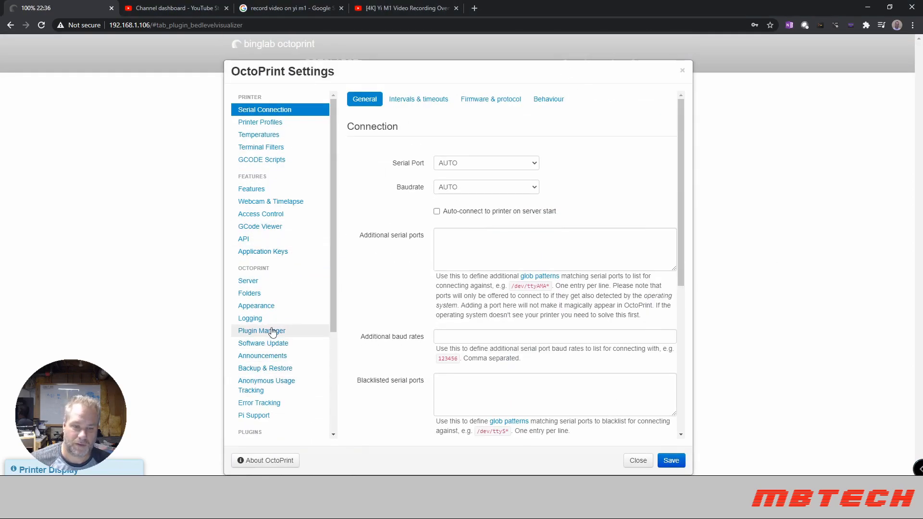
{"action": "left_click", "coordinate": [265, 336]}
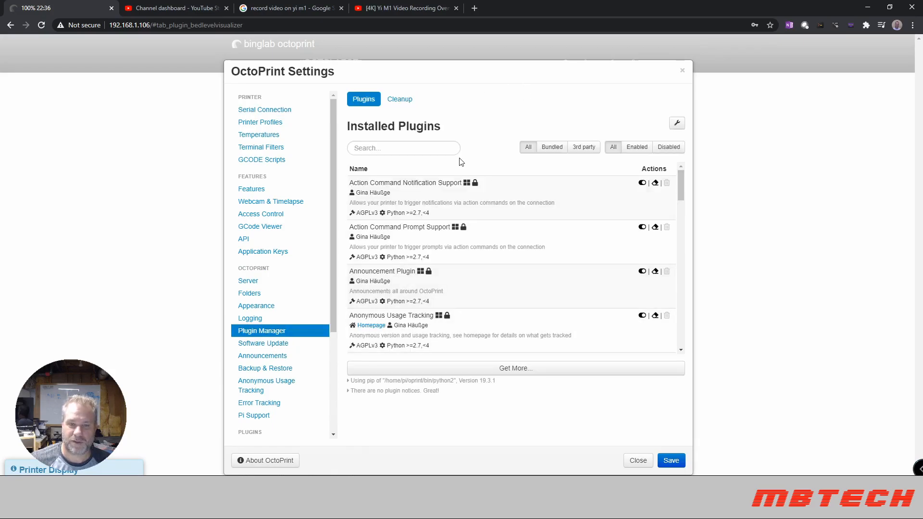
{"action": "scroll", "coordinate": [421, 181], "scroll_direction": "down", "scroll_amount": 2}
{"action": "scroll", "coordinate": [421, 181], "scroll_direction": "down", "scroll_amount": 2}
{"action": "scroll", "coordinate": [422, 181], "scroll_direction": "down", "scroll_amount": 2}
{"action": "scroll", "coordinate": [421, 181], "scroll_direction": "down", "scroll_amount": 2}
{"action": "scroll", "coordinate": [422, 181], "scroll_direction": "down", "scroll_amount": 2}
{"action": "scroll", "coordinate": [421, 181], "scroll_direction": "down", "scroll_amount": 2}
{"action": "scroll", "coordinate": [421, 180], "scroll_direction": "down", "scroll_amount": 2}
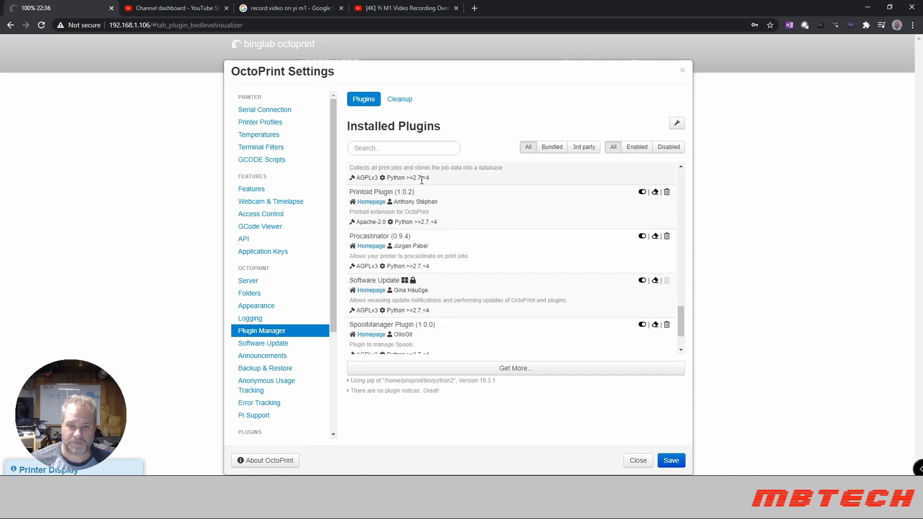
{"action": "scroll", "coordinate": [422, 181], "scroll_direction": "up", "scroll_amount": 8}
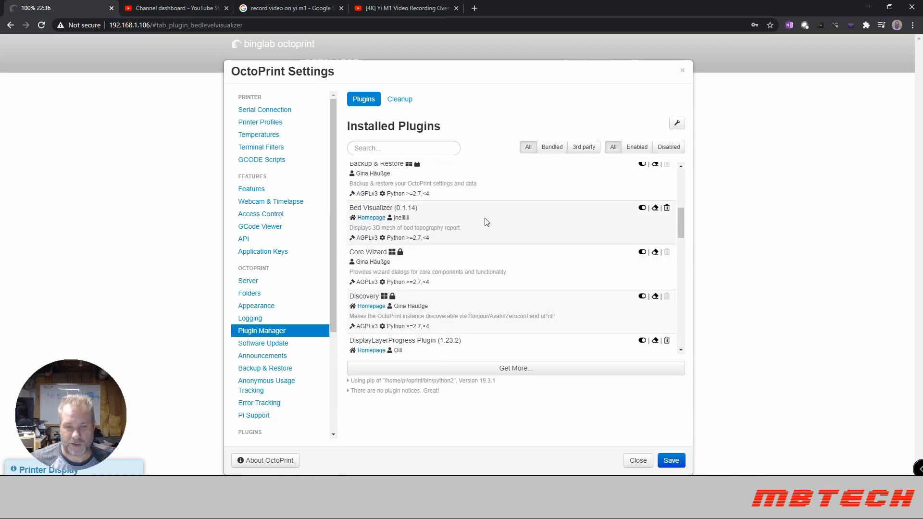
{"action": "scroll", "coordinate": [486, 221], "scroll_direction": "up", "scroll_amount": 2}
{"action": "scroll", "coordinate": [485, 222], "scroll_direction": "up", "scroll_amount": 1}
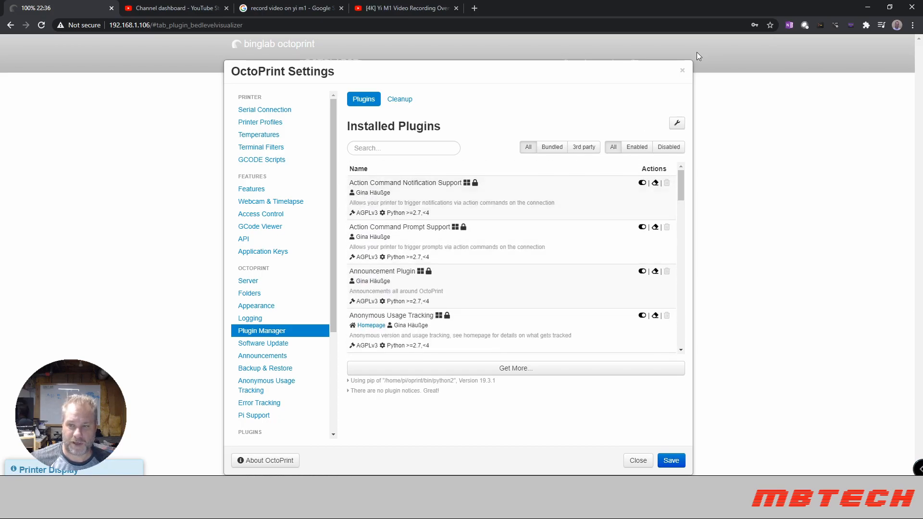
{"action": "left_click", "coordinate": [683, 73]}
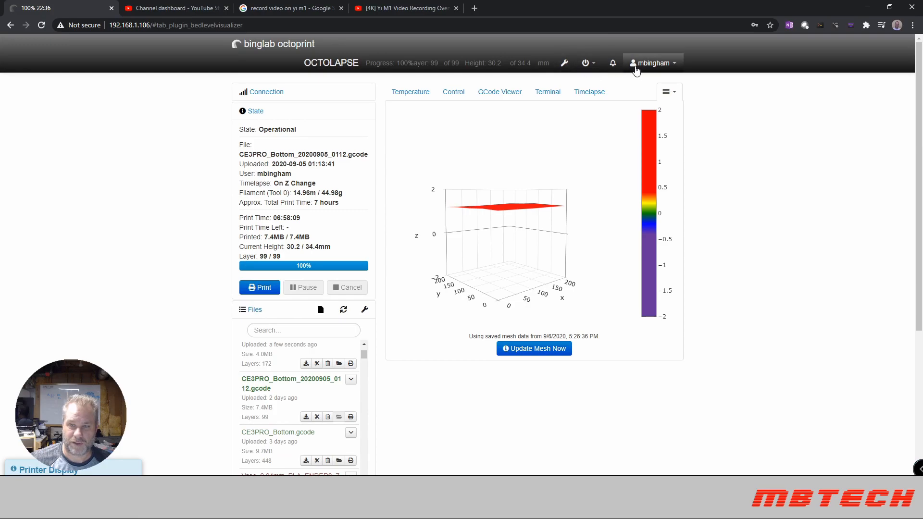
Step: Request a fresh bed mesh from the printer with Update Mesh Now in Bed Visualizer
{"action": "left_click", "coordinate": [664, 96]}
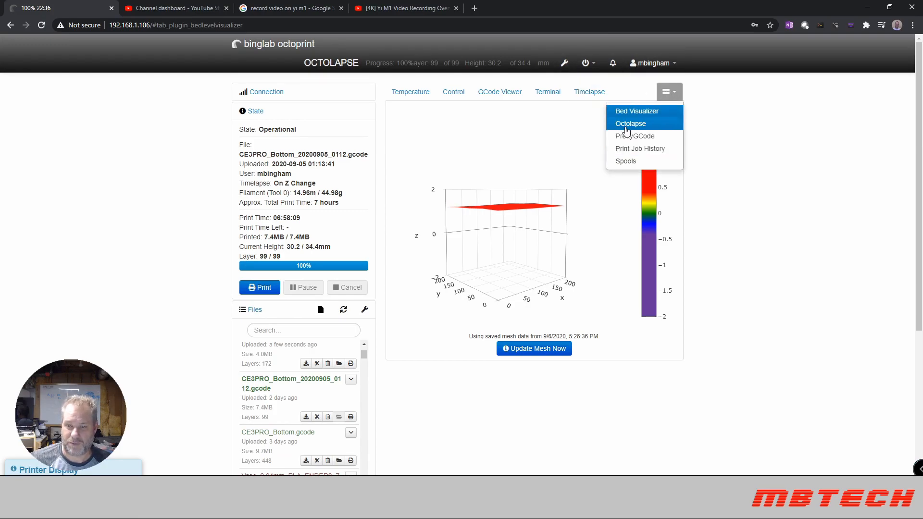
{"action": "left_click", "coordinate": [632, 112]}
{"action": "mouse_move", "coordinate": [505, 238]}
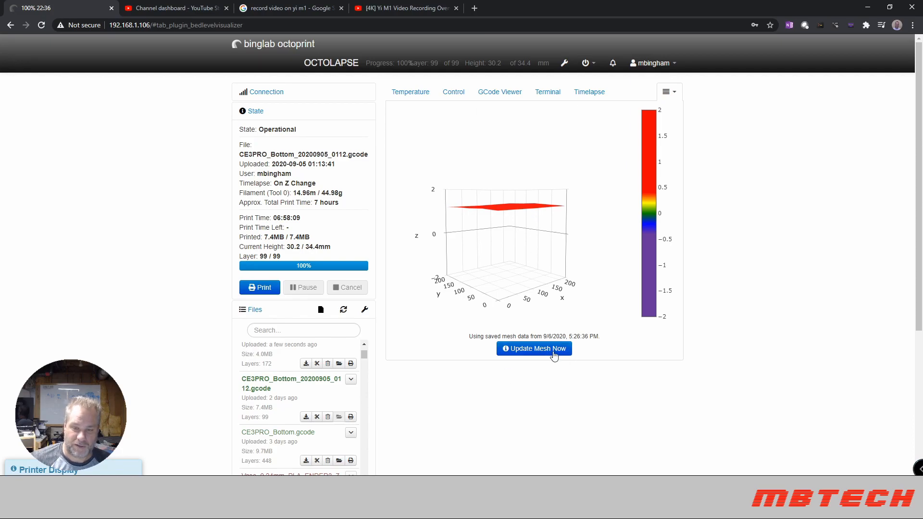
{"action": "left_click", "coordinate": [525, 351]}
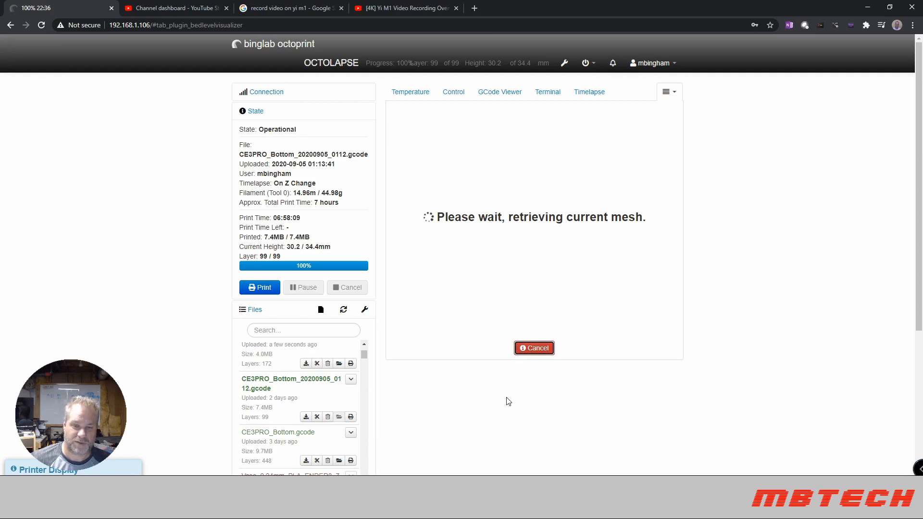
Step: Watch the printer probe the bed on the Control tab webcam while the mesh loads
{"action": "left_click", "coordinate": [455, 96]}
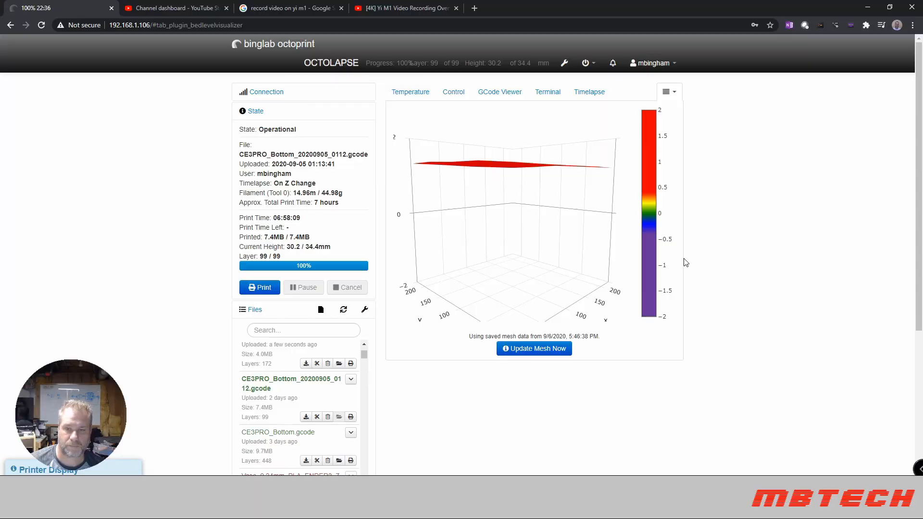
{"action": "mouse_move", "coordinate": [519, 181]}
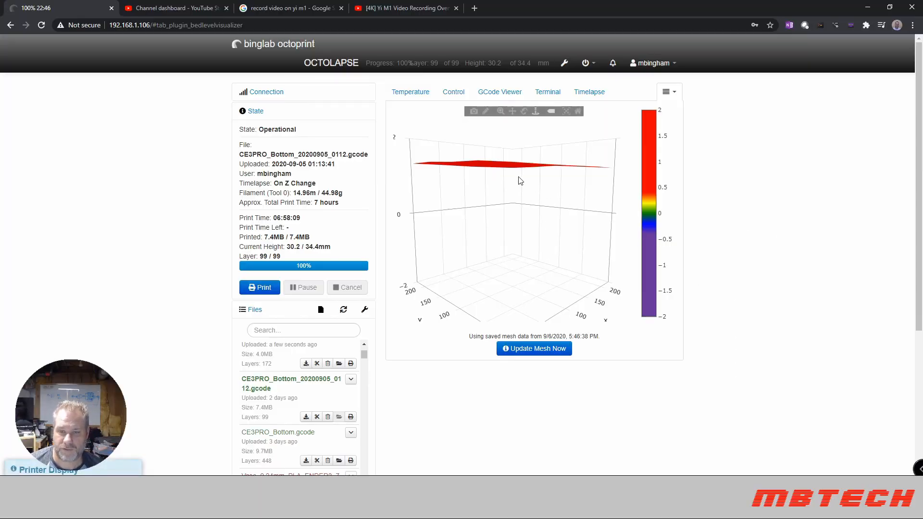
Step: Orbit the 3D mesh plot to view the nearly flat red surface from several angles
{"action": "mouse_move", "coordinate": [520, 181]}
{"action": "left_mouse_down"}
{"action": "mouse_move", "coordinate": [483, 202]}
{"action": "mouse_move", "coordinate": [504, 187]}
{"action": "mouse_move", "coordinate": [570, 185]}
{"action": "left_mouse_up"}
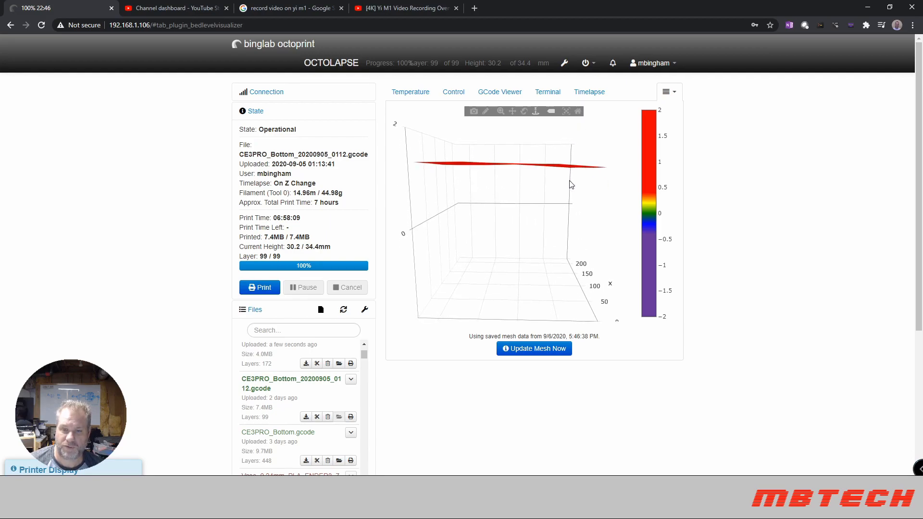
{"action": "mouse_move", "coordinate": [570, 186]}
{"action": "left_mouse_down"}
{"action": "mouse_move", "coordinate": [488, 192]}
{"action": "mouse_move", "coordinate": [482, 240]}
{"action": "left_mouse_up"}
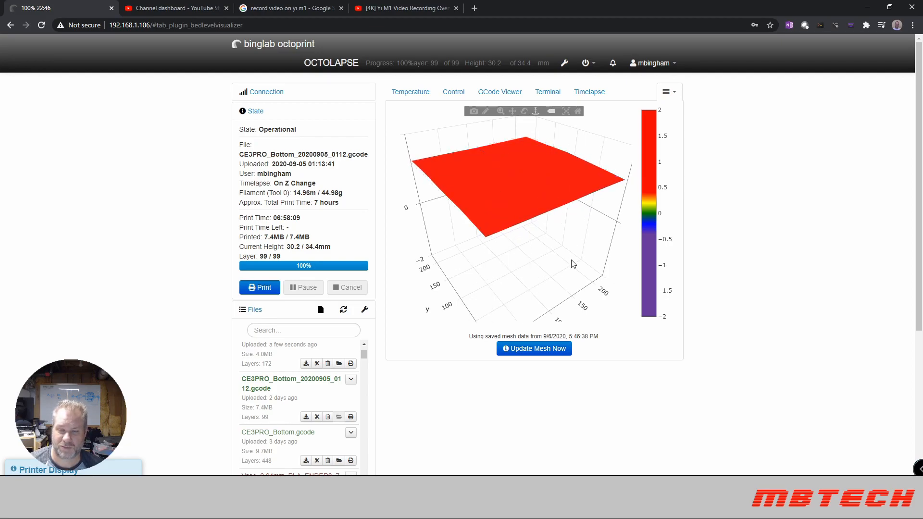
{"action": "mouse_move", "coordinate": [575, 267]}
{"action": "left_mouse_down"}
{"action": "mouse_move", "coordinate": [573, 249]}
{"action": "mouse_move", "coordinate": [556, 265]}
{"action": "mouse_move", "coordinate": [570, 284]}
{"action": "mouse_move", "coordinate": [546, 254]}
{"action": "mouse_move", "coordinate": [569, 250]}
{"action": "mouse_move", "coordinate": [567, 264]}
{"action": "mouse_move", "coordinate": [532, 259]}
{"action": "left_mouse_up"}
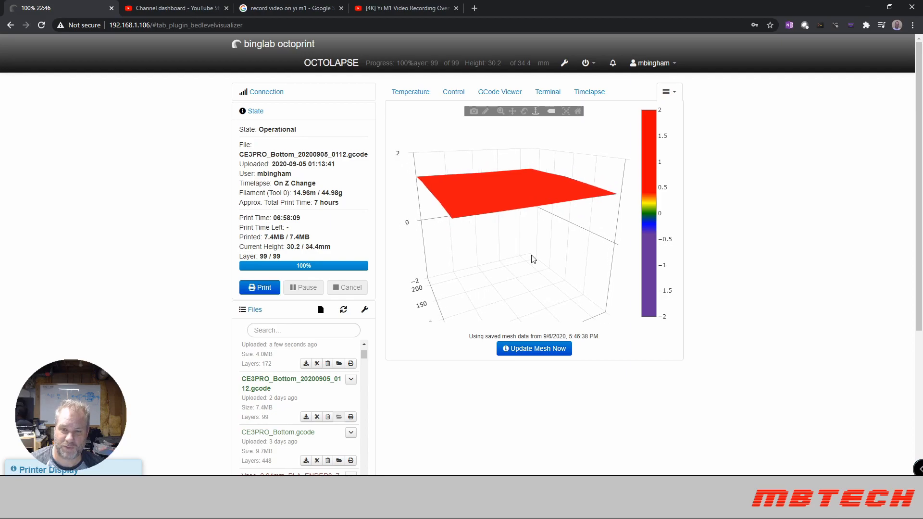